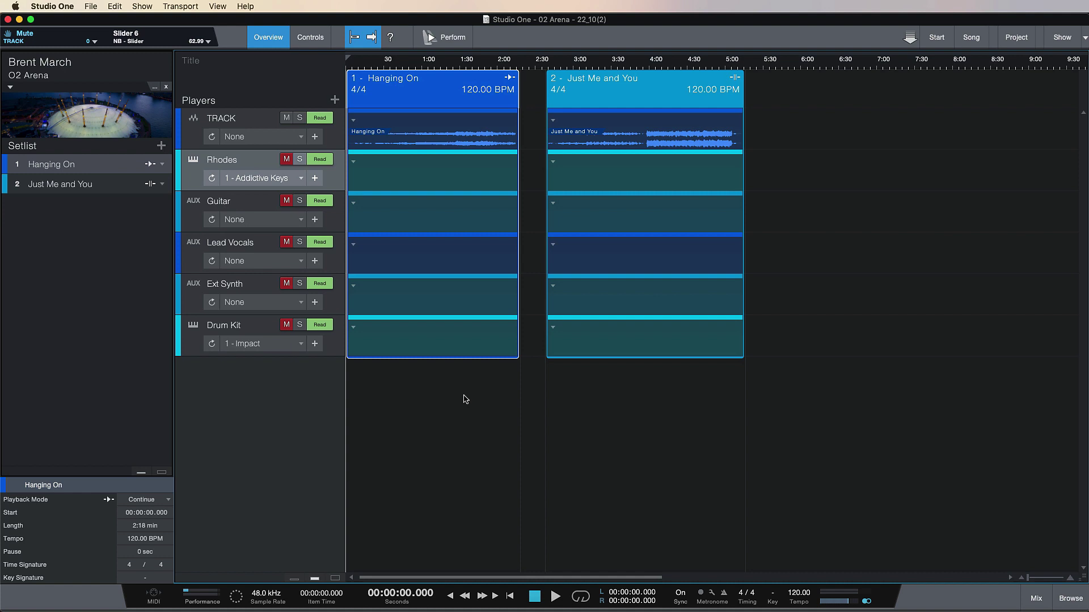
left_click(322, 38)
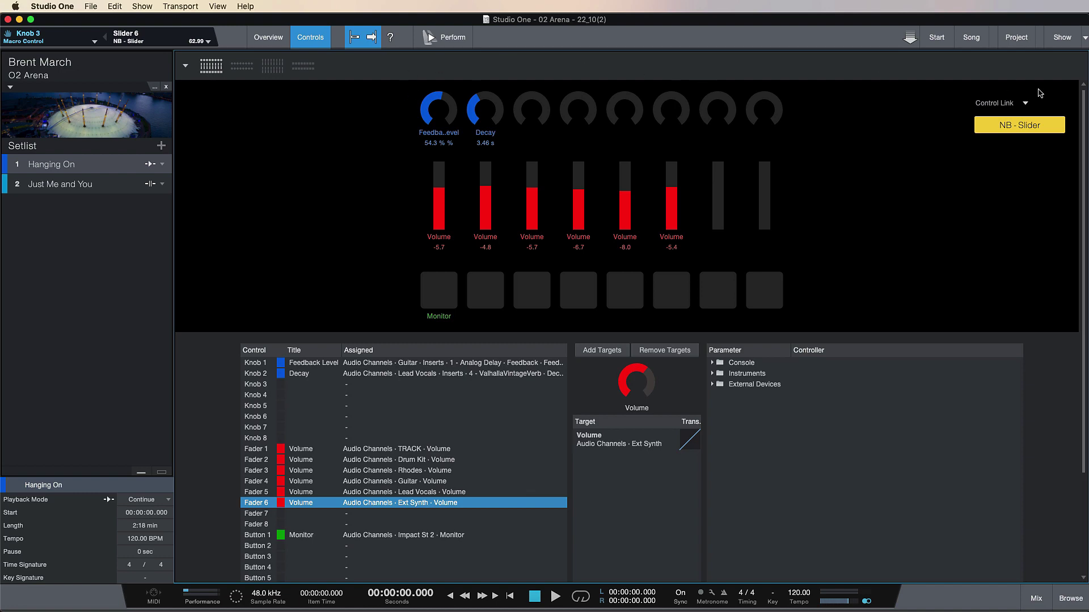
left_click(448, 37)
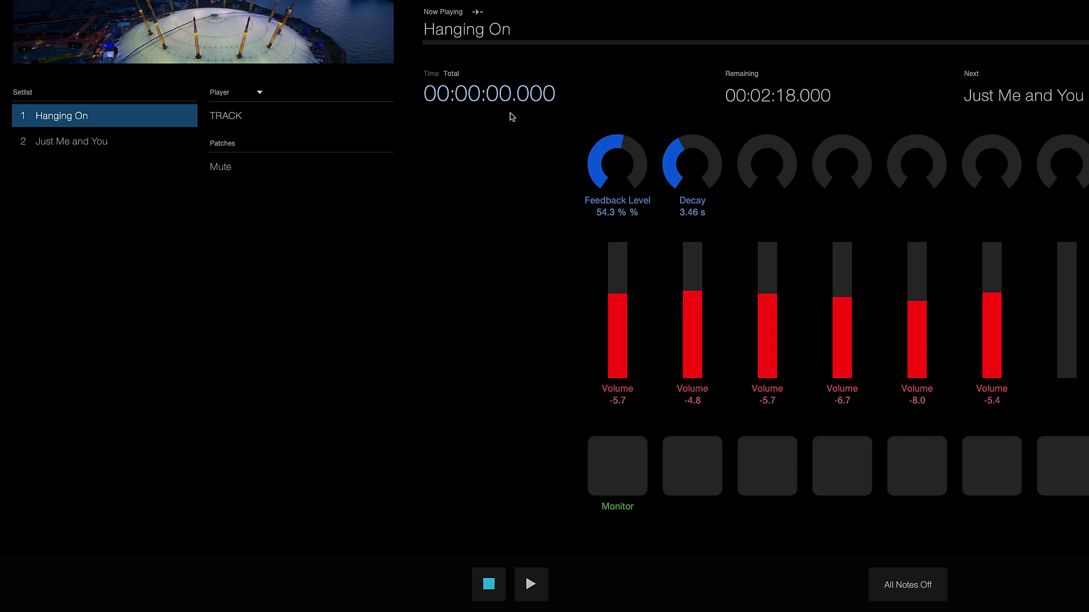
key("Escape")
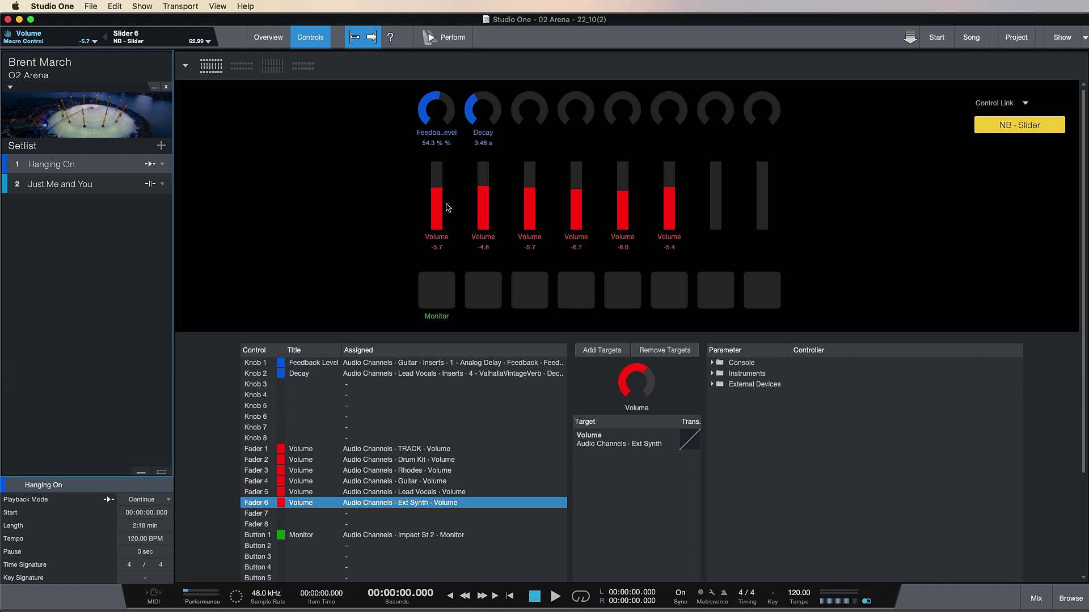
Step: Toggle the full-screen controls display, then select Fader 1 to inspect its TRACK volume assignment
key("F11")
left_click(430, 451)
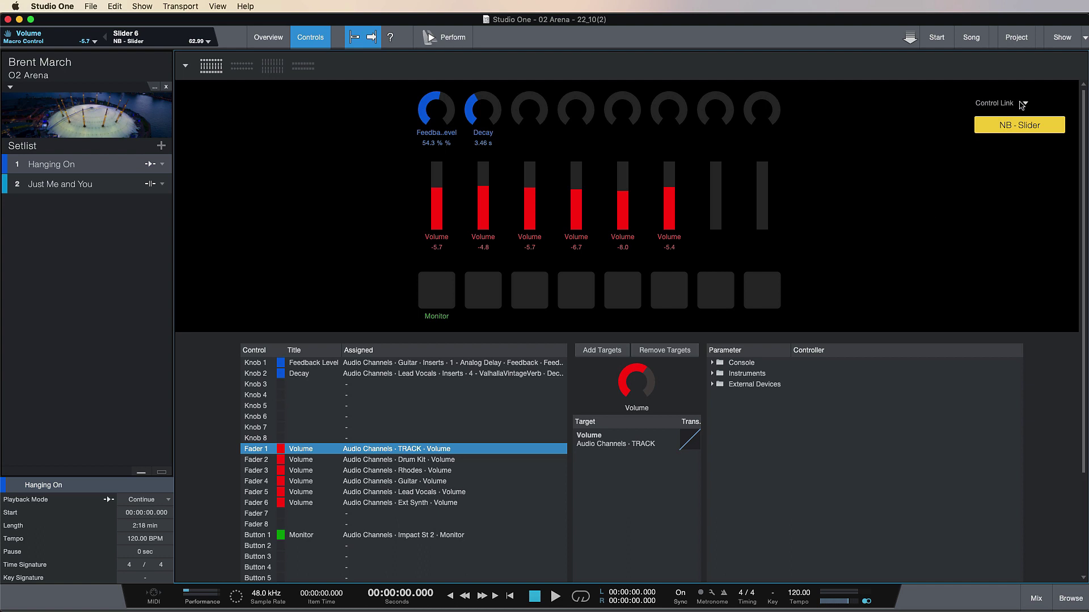
left_click(1023, 104)
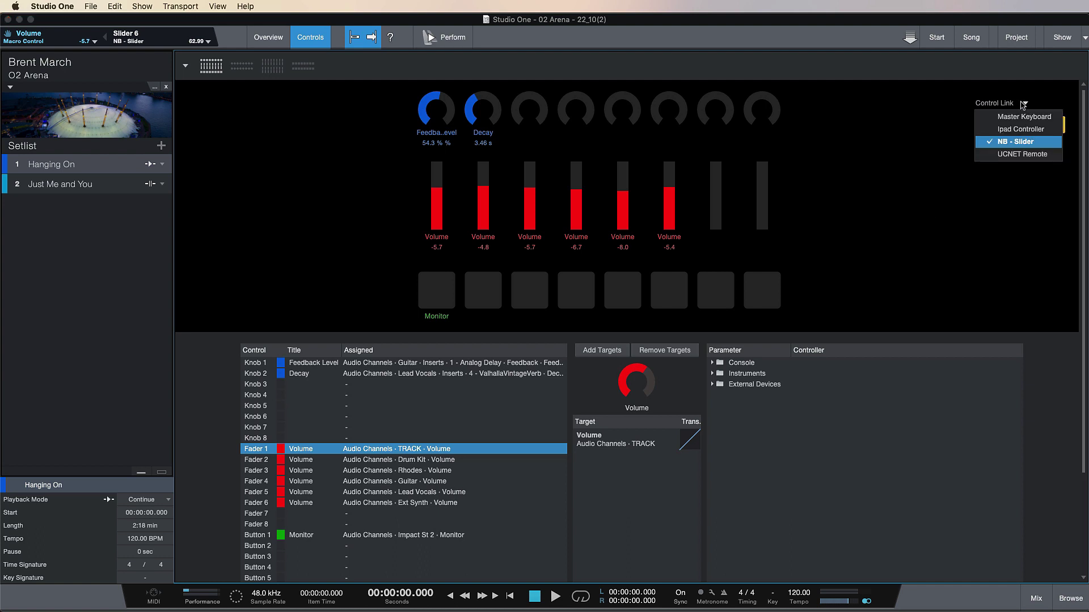
left_click(1011, 142)
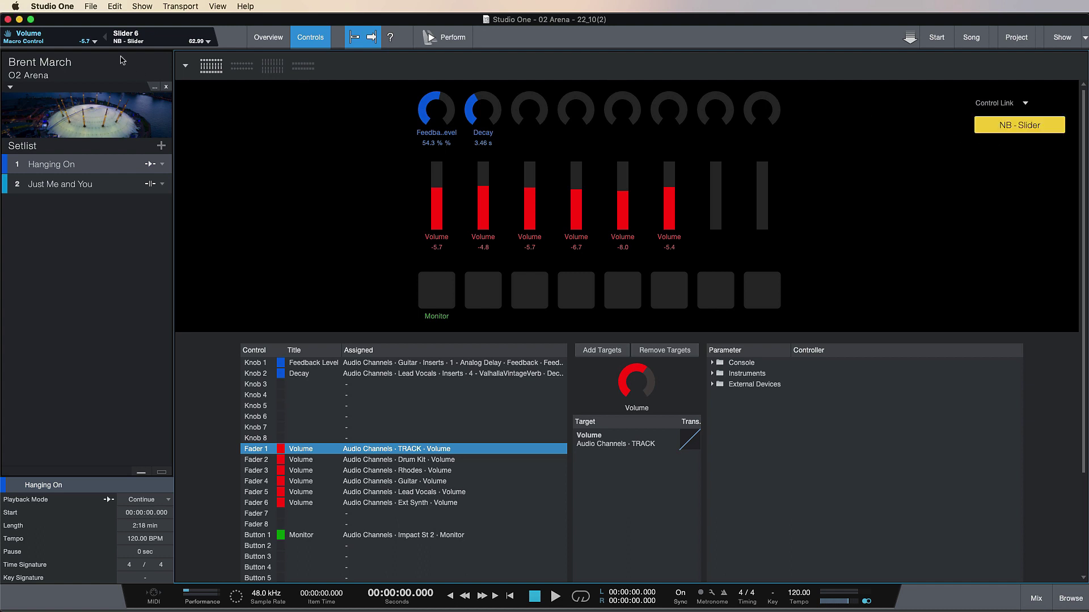
left_click(73, 7)
left_click(72, 41)
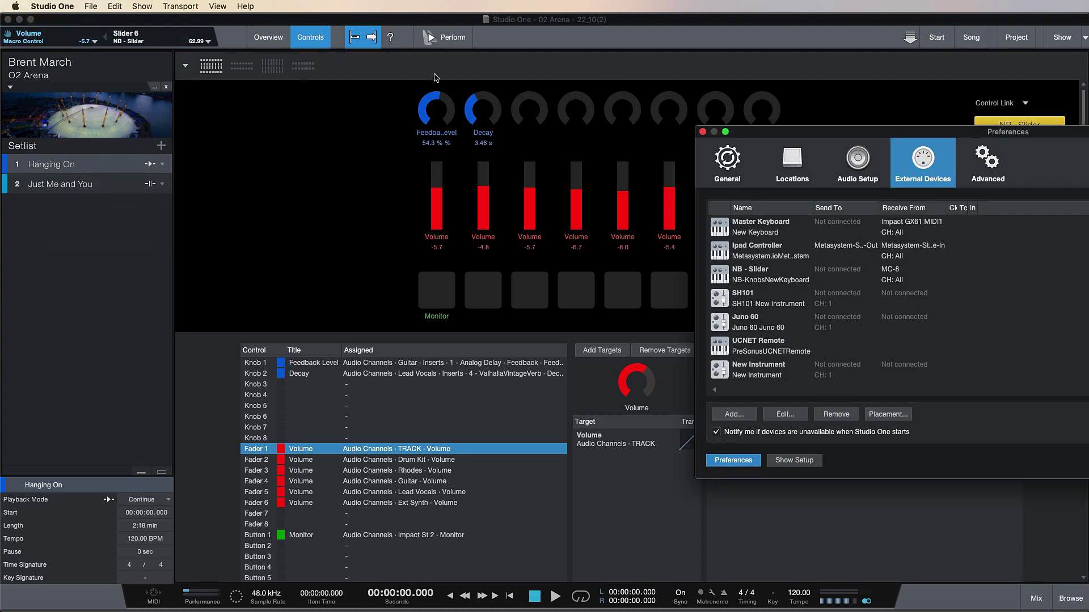
left_click_drag(740, 130, 277, 133)
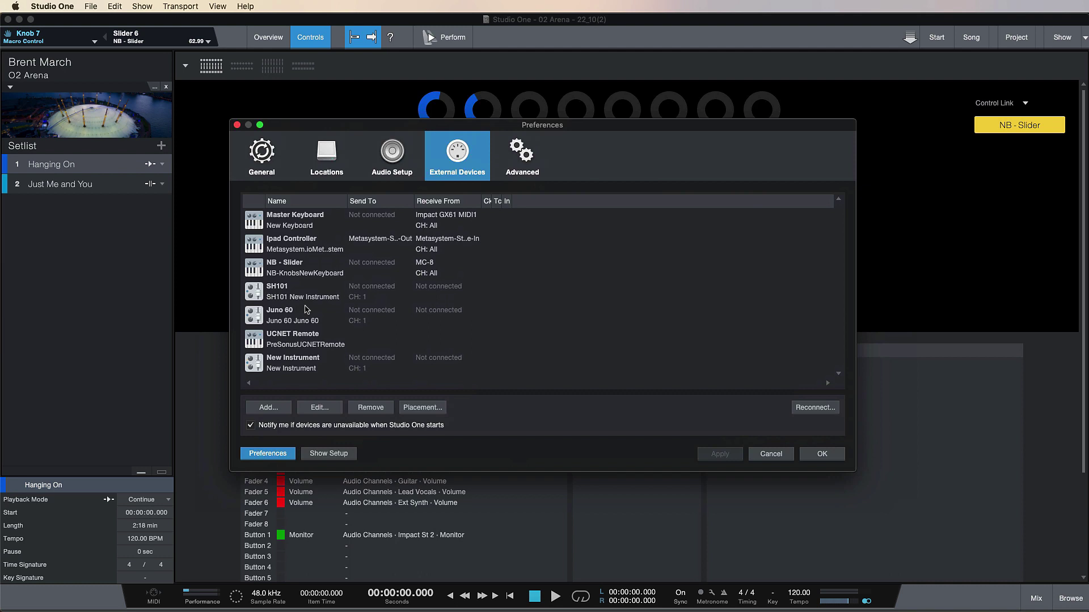
left_click(237, 125)
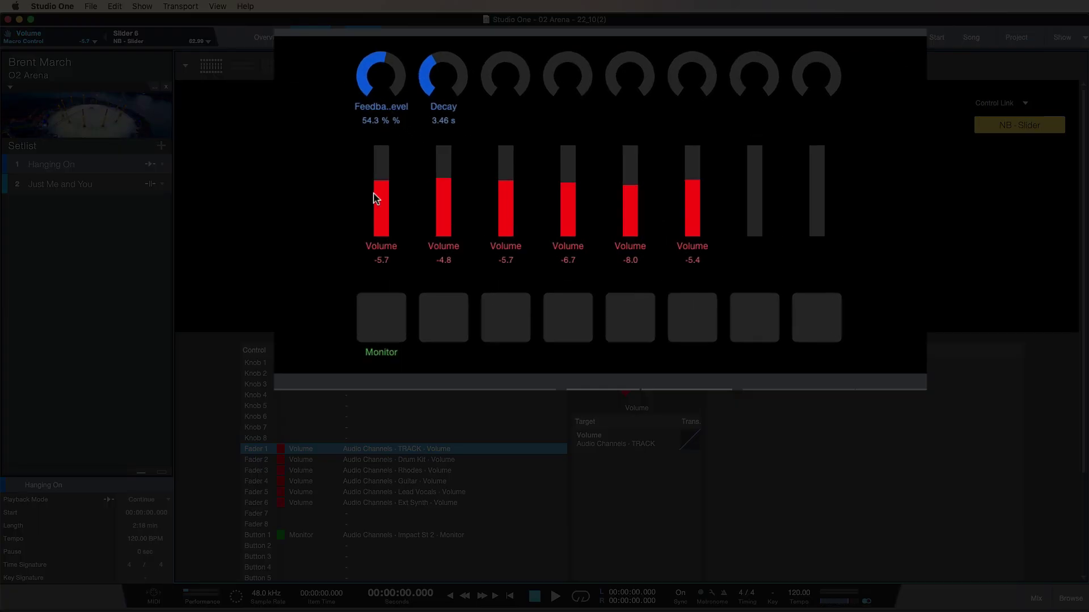
Step: Assign Fader 1's Volume to a hardware slider on the NB - Slider controller
mouse_move(432, 203)
right_click(374, 200)
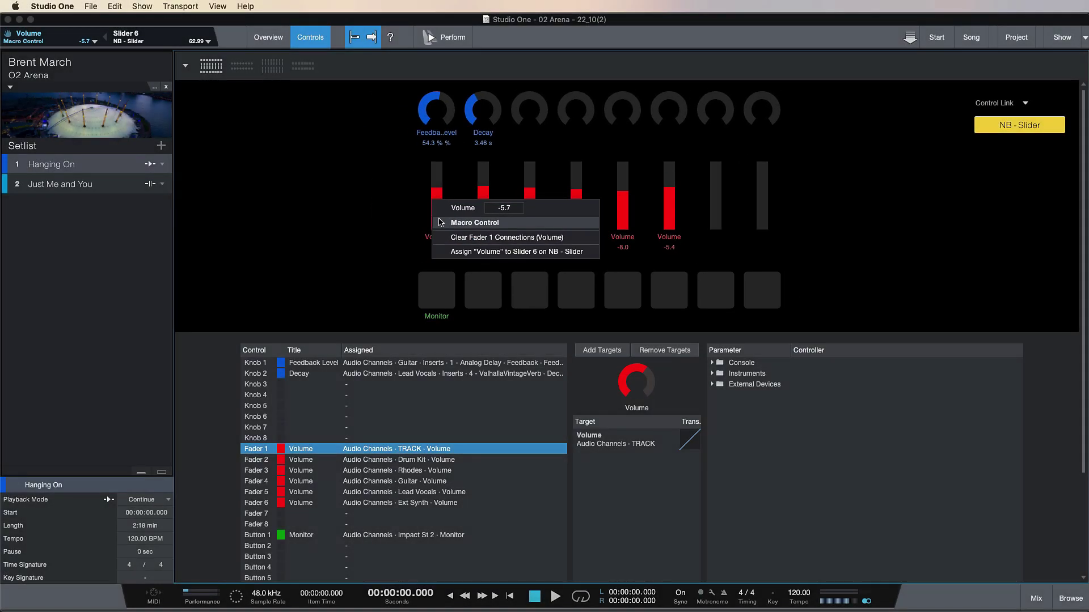
left_click(494, 252)
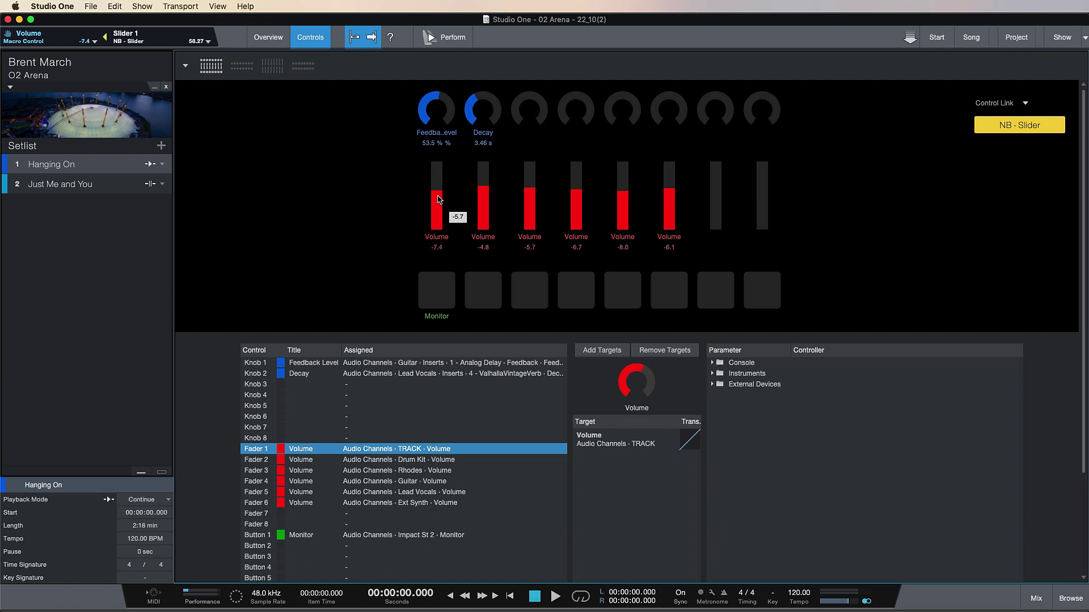
Step: Verify Fader 1's hardware slider assignment in its options menu
right_click(439, 198)
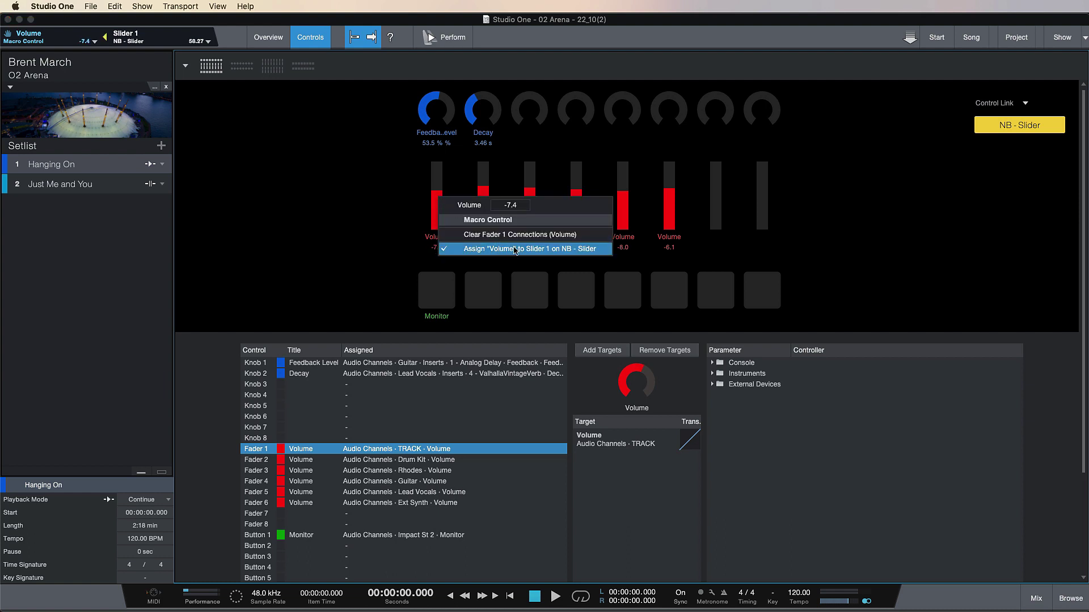
left_click(400, 171)
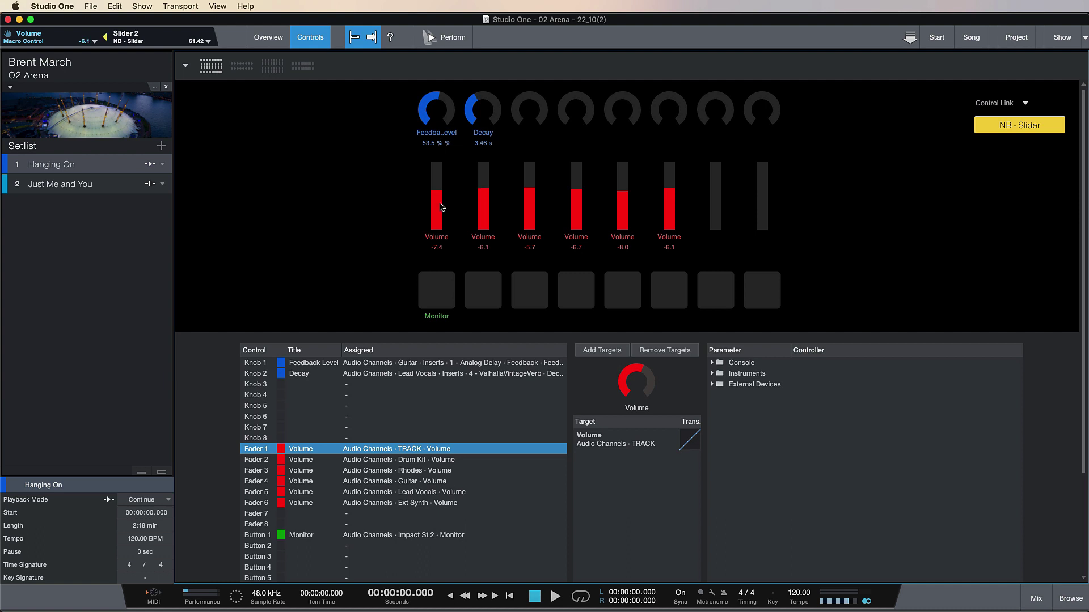
right_click(440, 204)
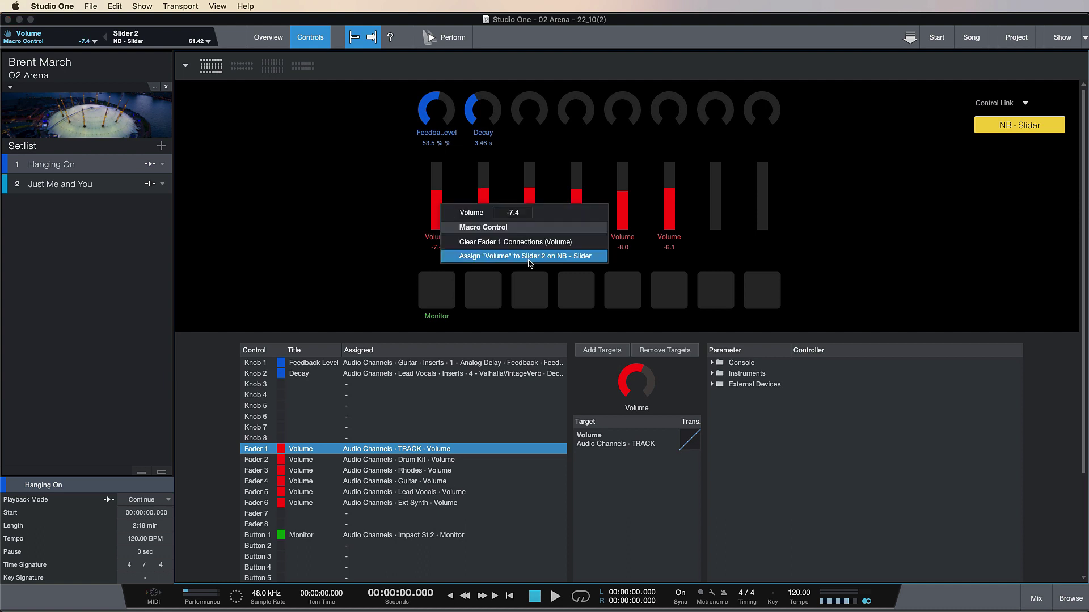
left_click(361, 233)
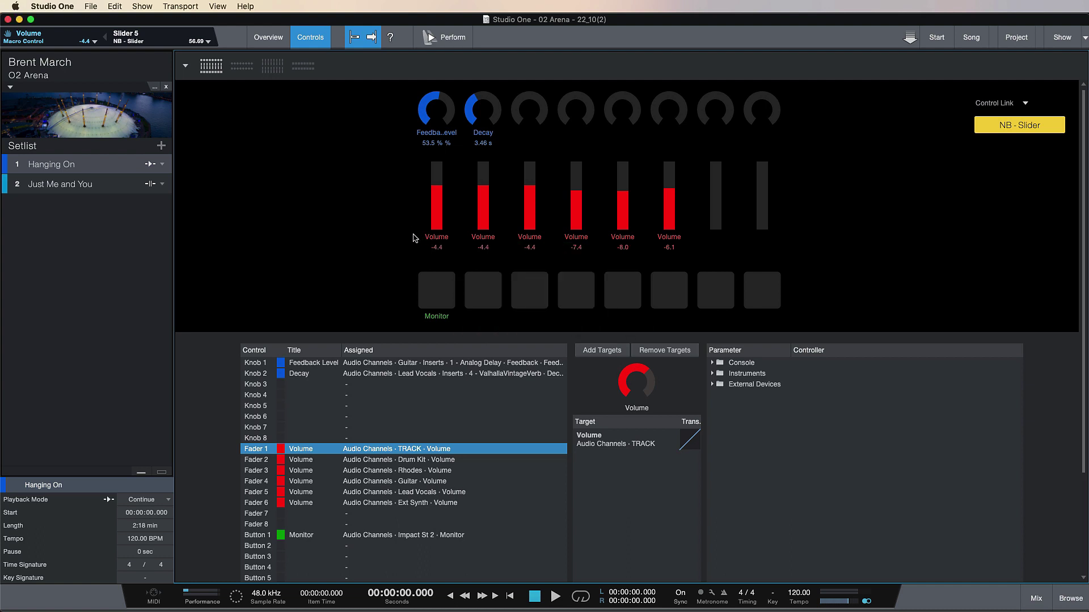
Step: Check Fader 1's colour choices, then inspect Knob 1's Analog Delay Feedback Level target
left_click(455, 237)
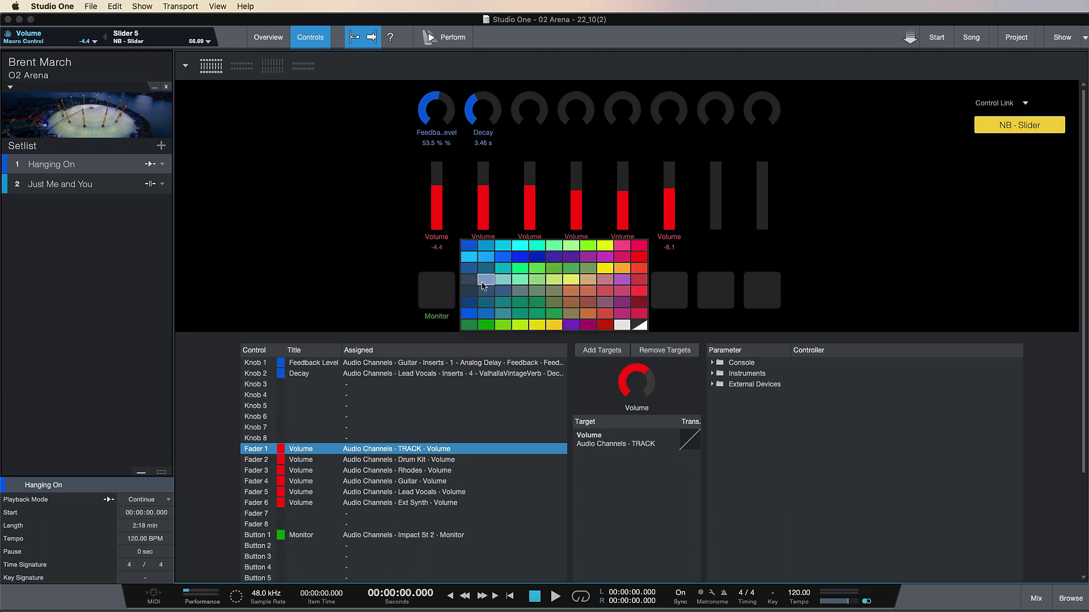
left_click(338, 228)
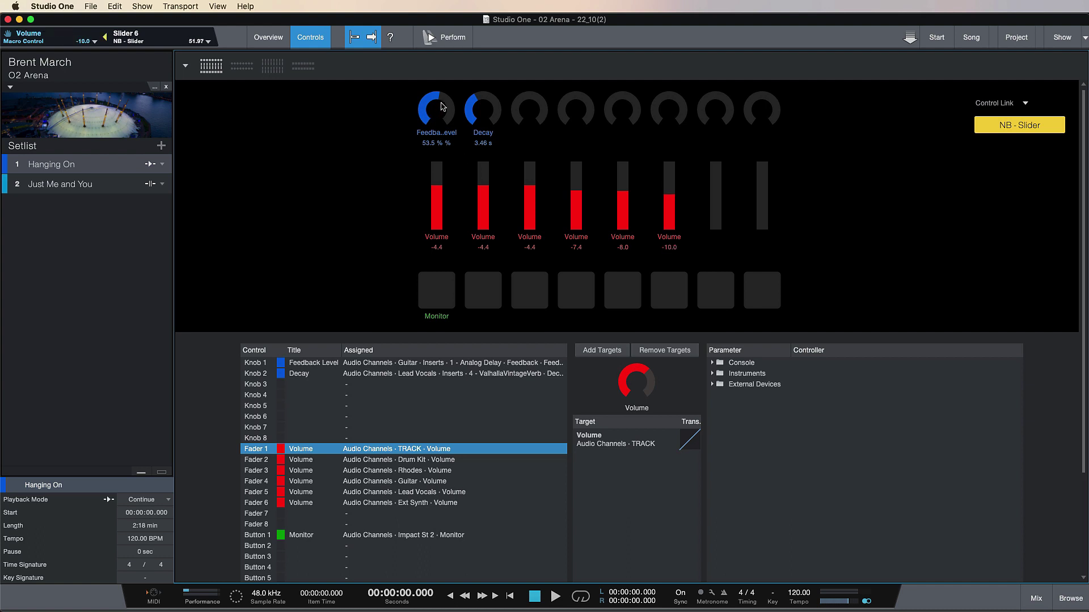
mouse_move(454, 106)
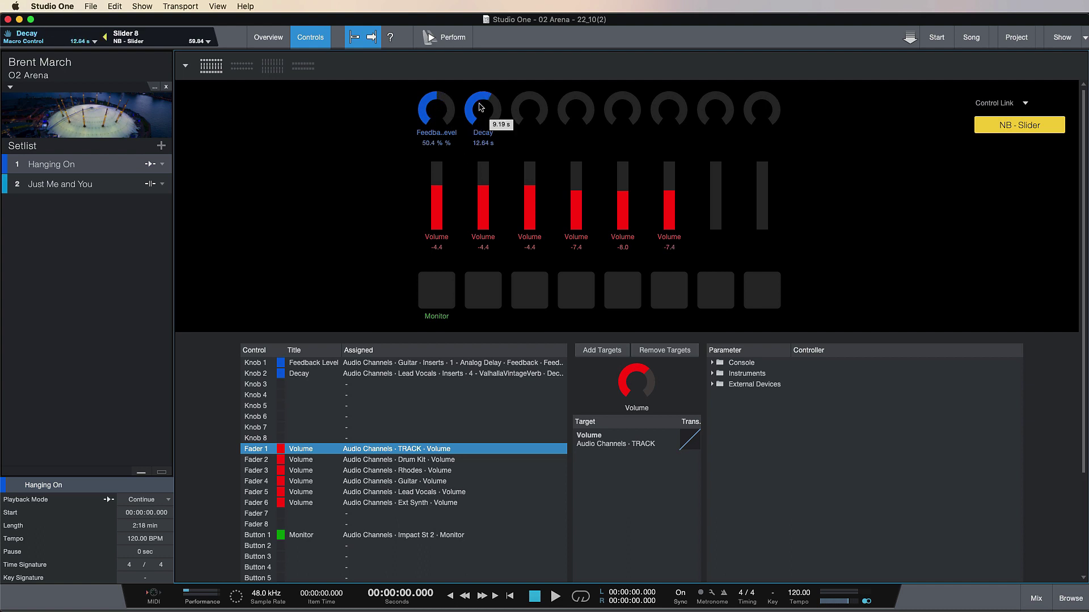
left_click(378, 363)
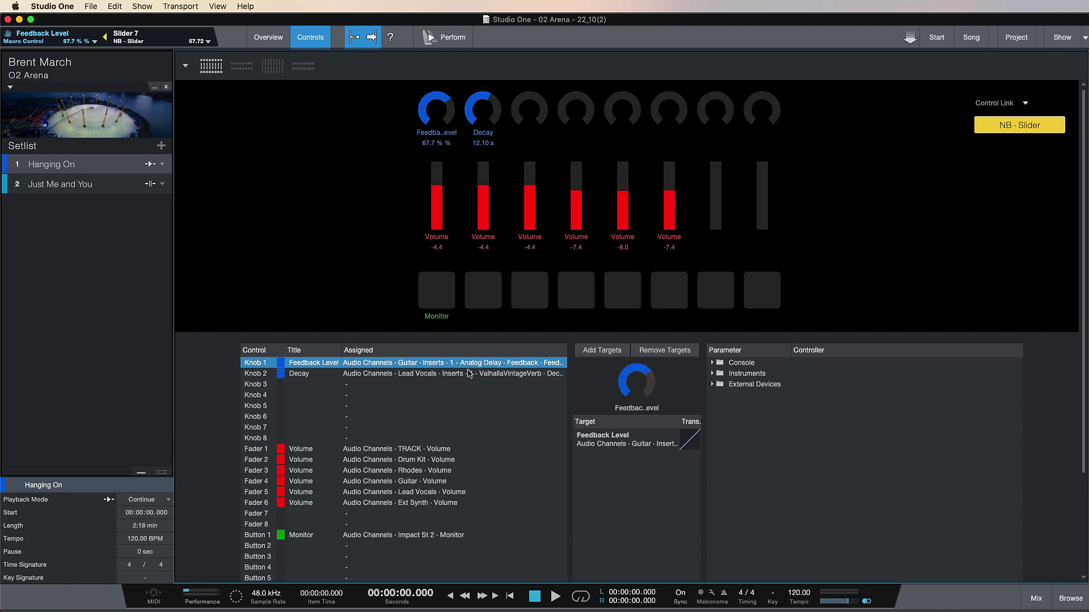
Step: Inspect Knob 2's Decay target, then return to the Overview of players and setlist
left_click(464, 373)
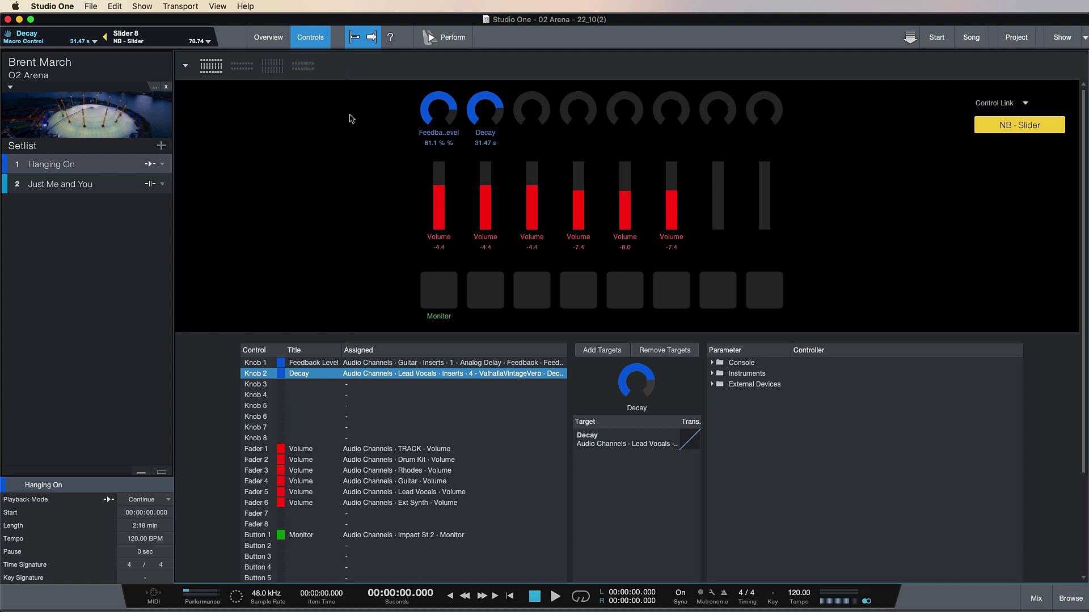
left_click(268, 38)
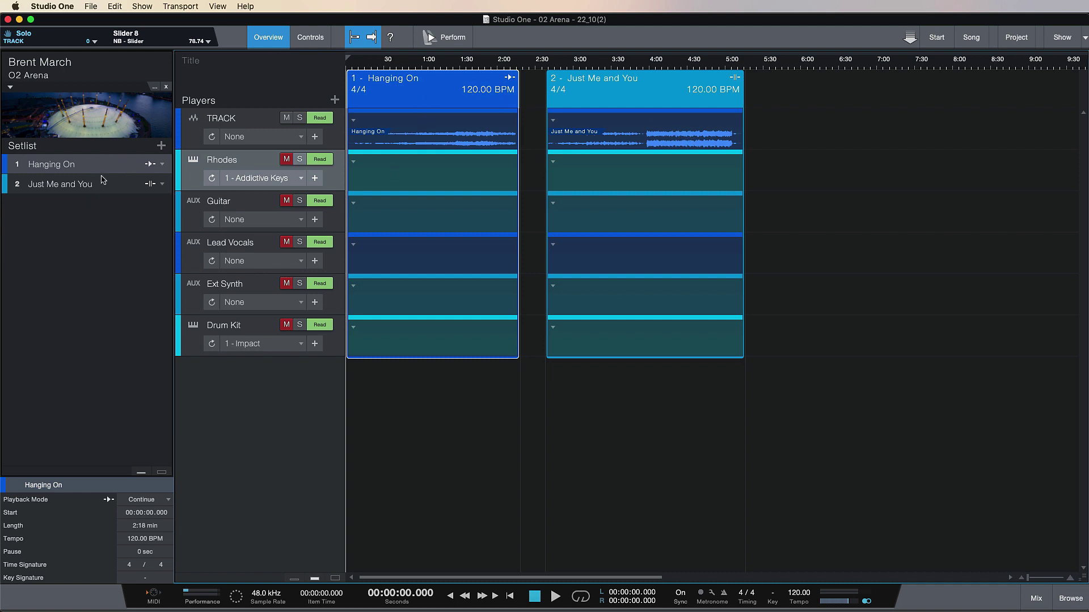
Step: Select the TRACK player, cue the song Just Me and You, and go to Controls
left_click(264, 130)
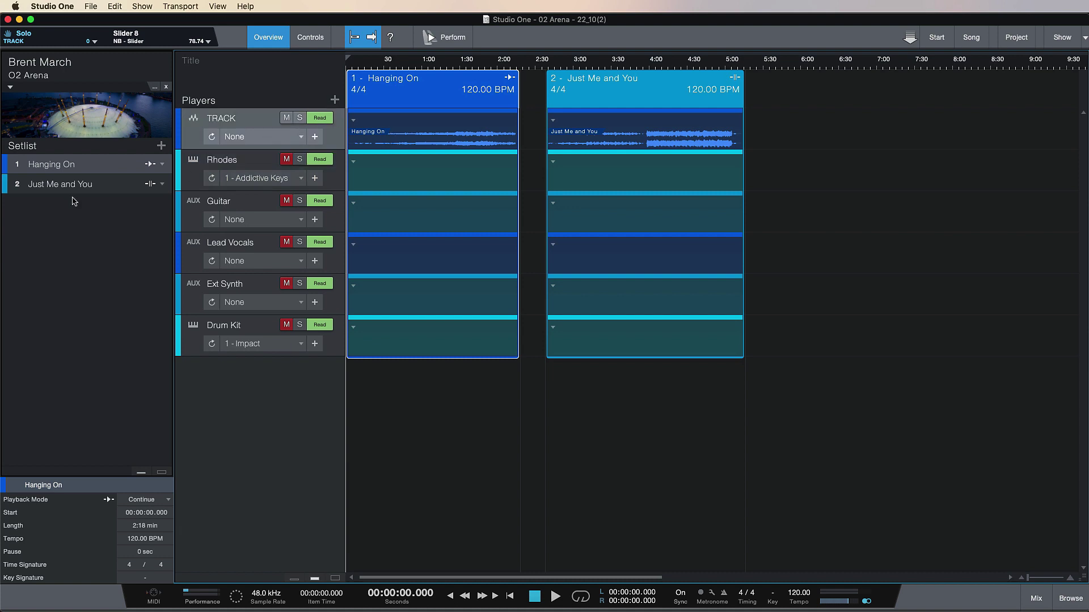
left_click(54, 188)
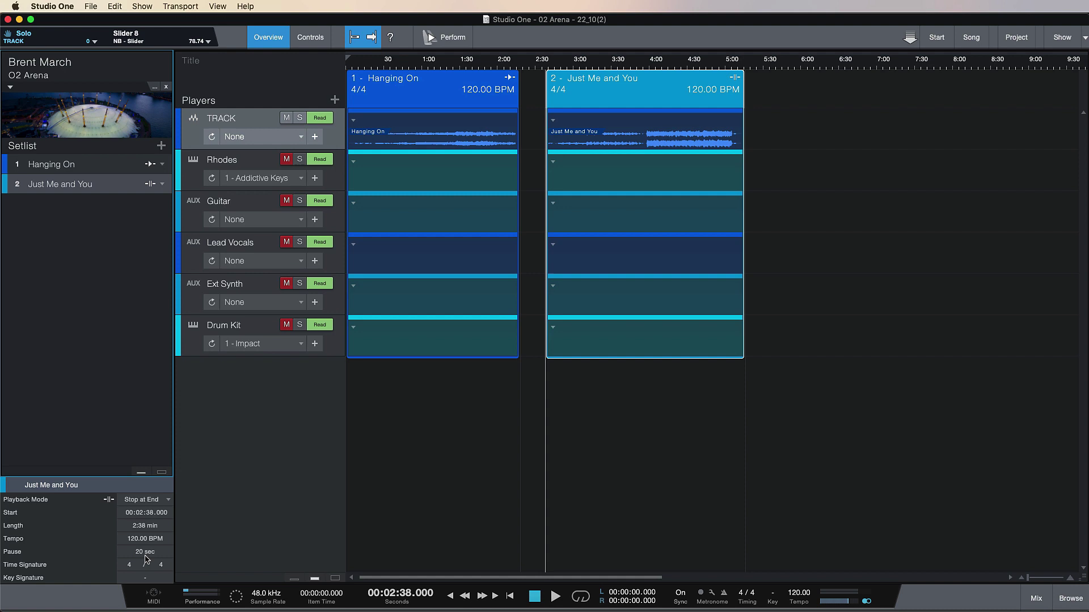
left_click(312, 38)
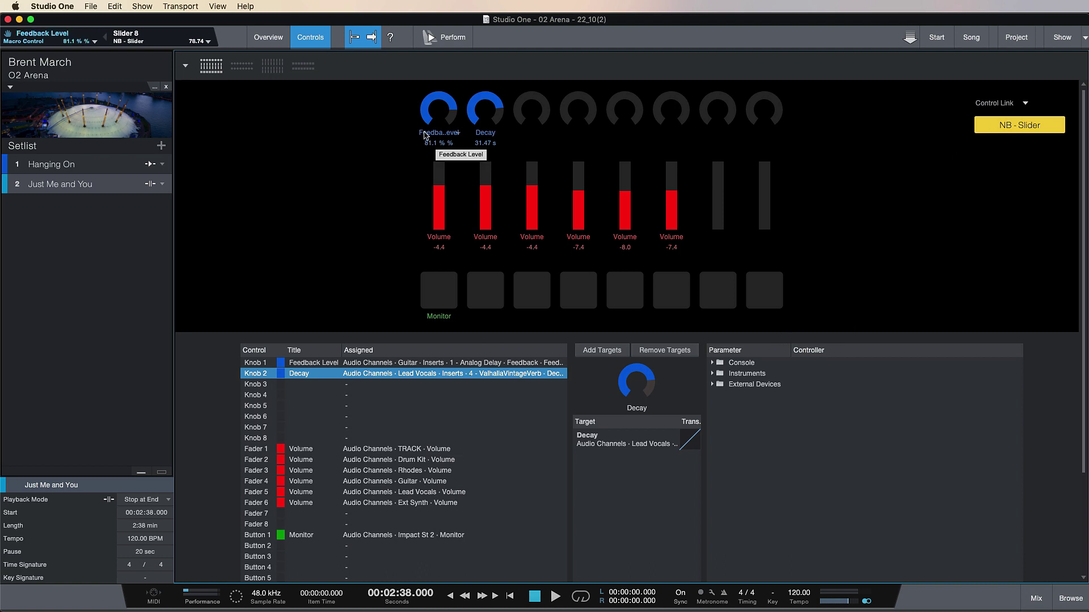
Step: Check the File menu and switch between Overview and Controls, ending on the Overview page
left_click(268, 37)
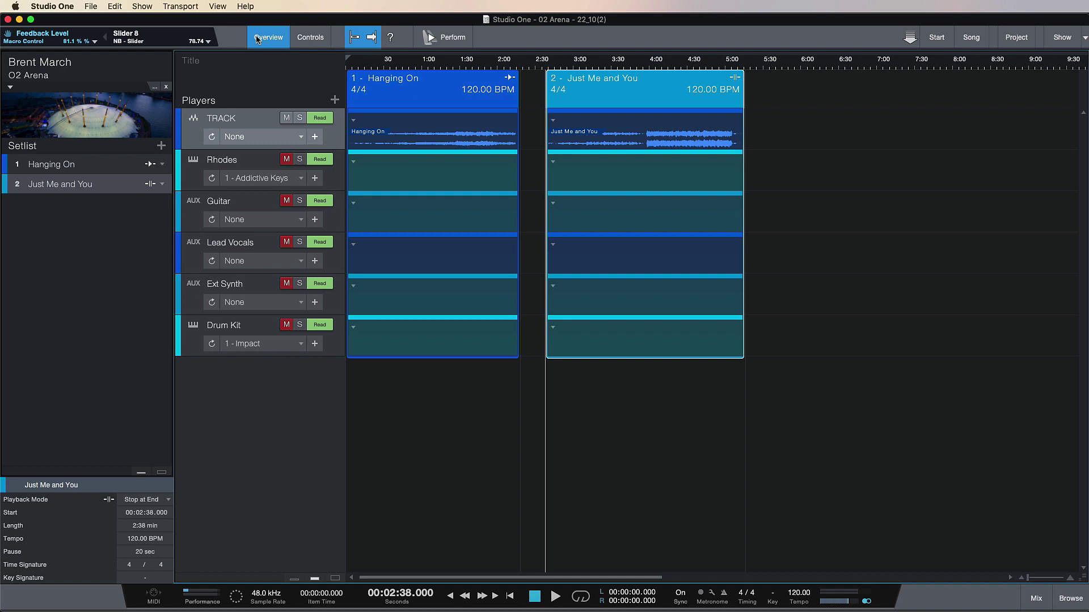
left_click(91, 7)
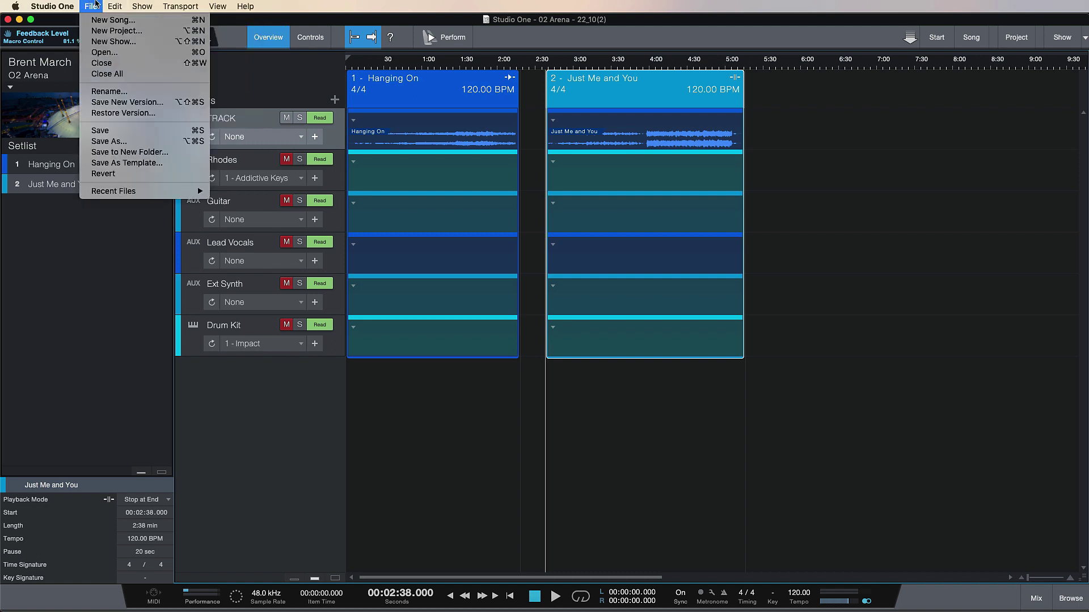
left_click(347, 136)
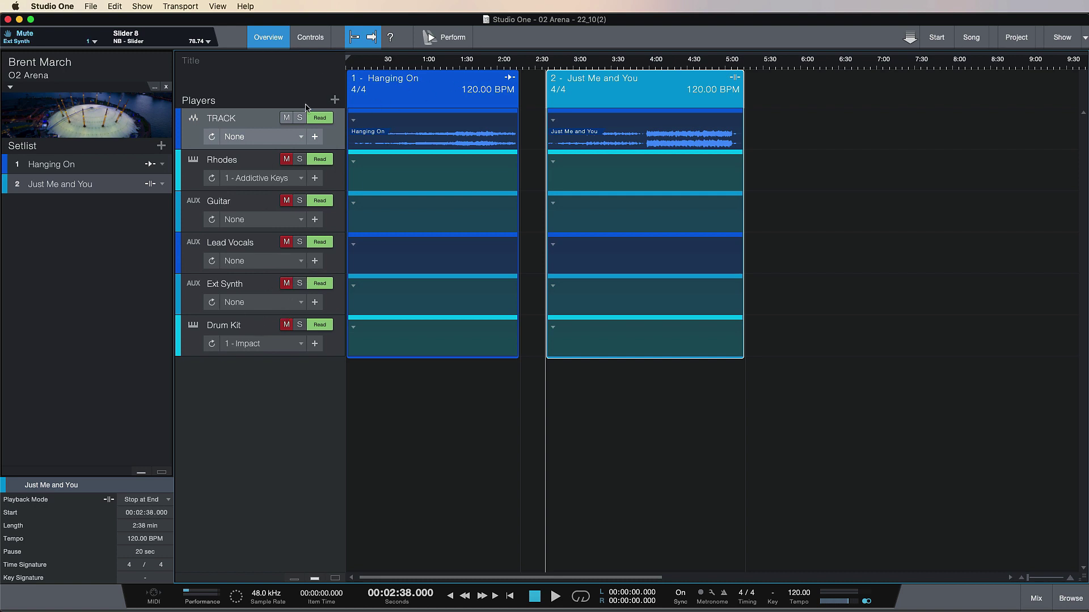
left_click(310, 37)
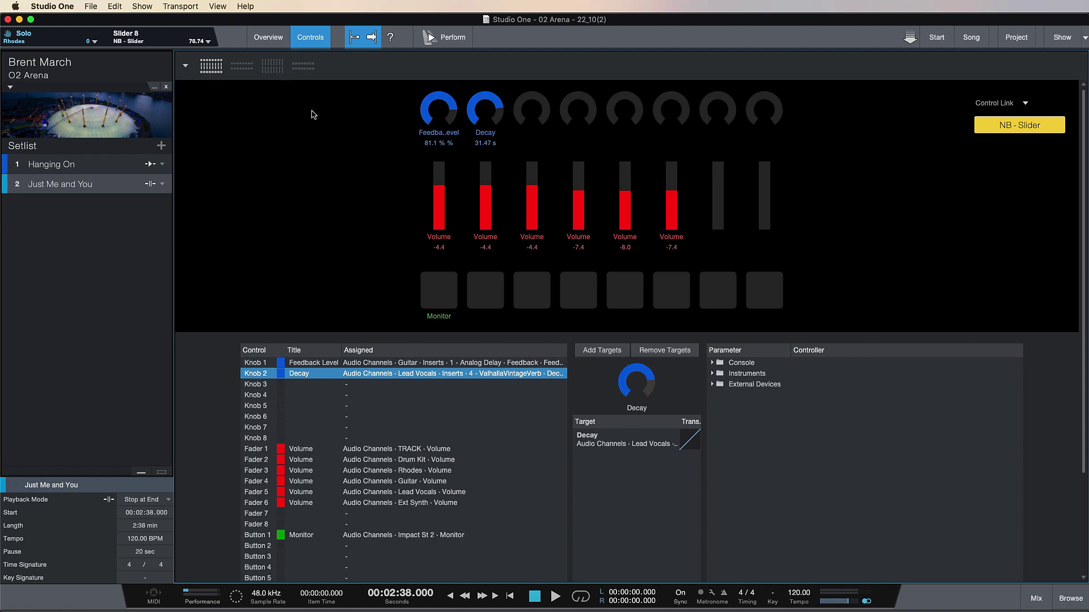
left_click(282, 37)
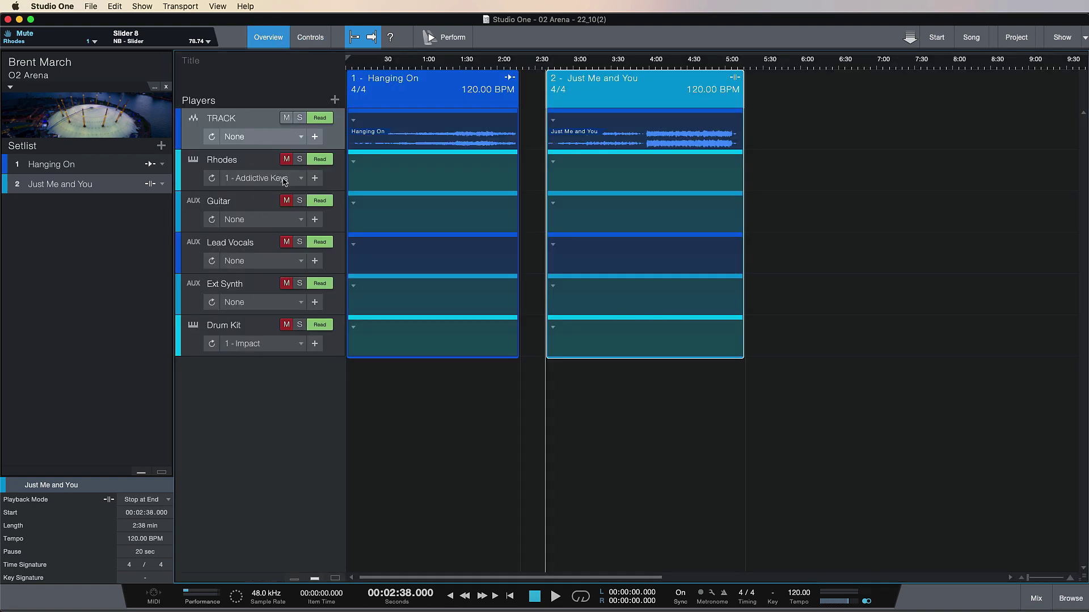